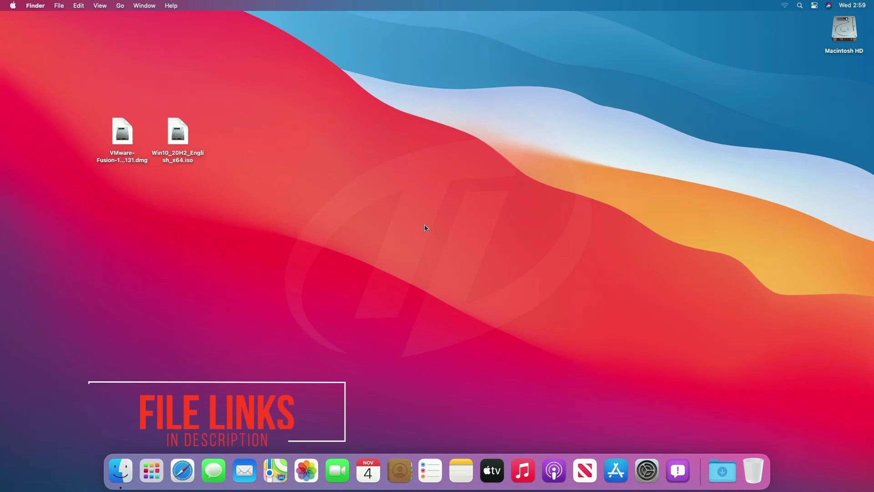
- Mount the VMware Fusion disk image and launch its installer via Open
left_click(123, 135)
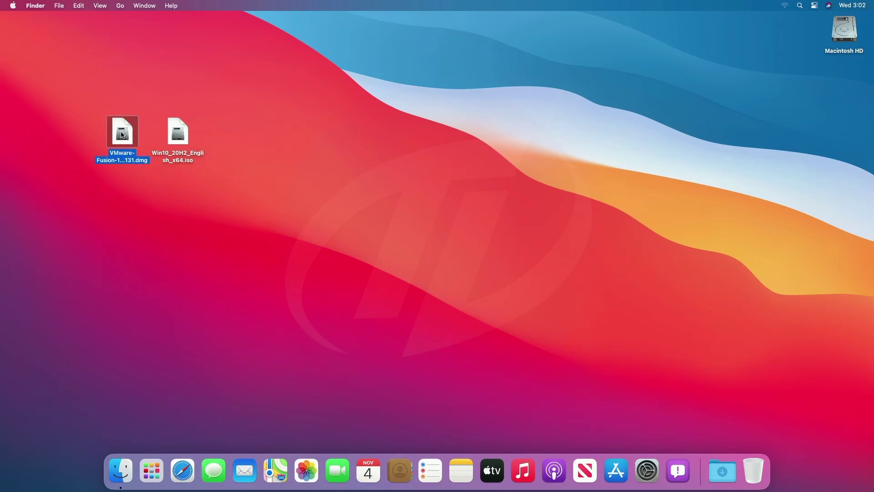
key("super+o")
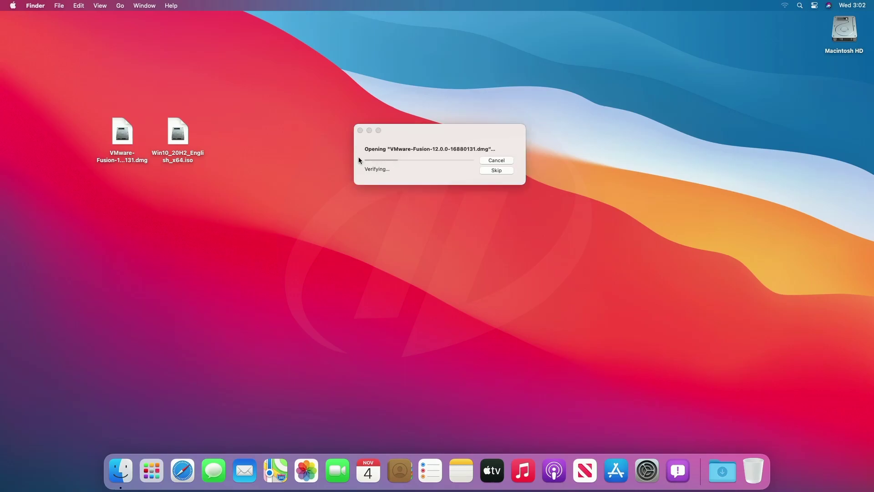
right_click(142, 121)
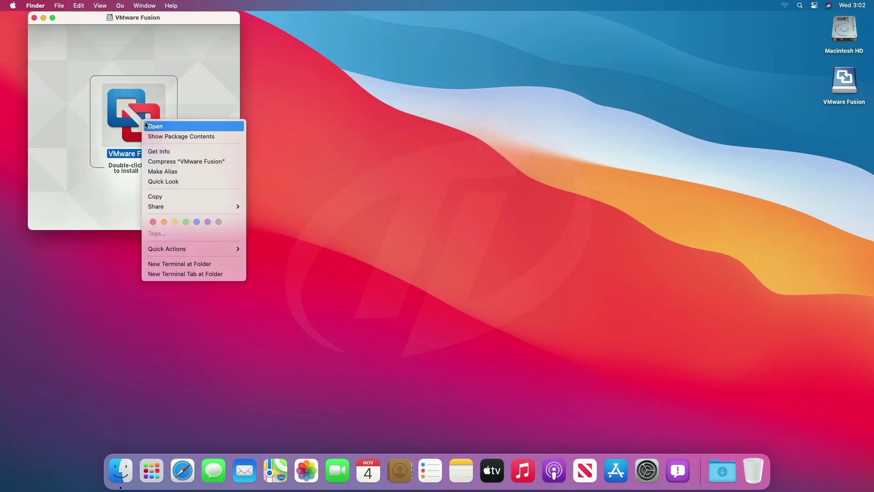
left_click(154, 126)
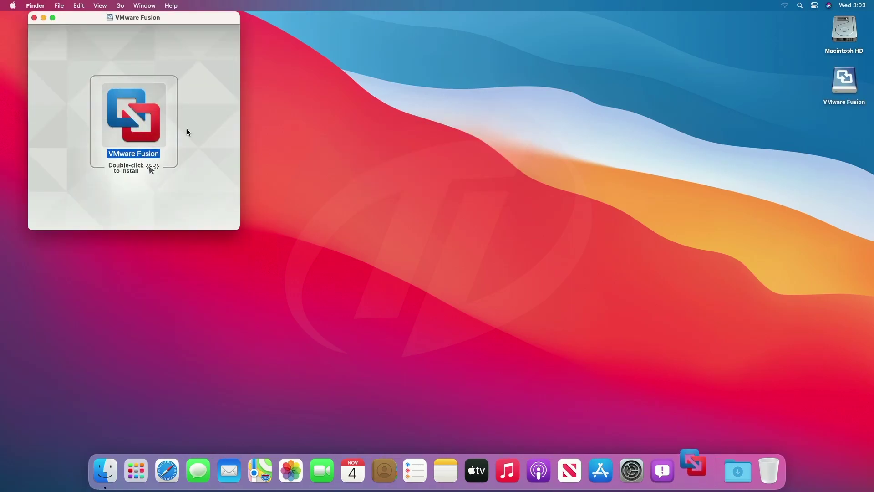
- Allow the downloaded app to open and authorize installation with the administrator password
left_click(33, 17)
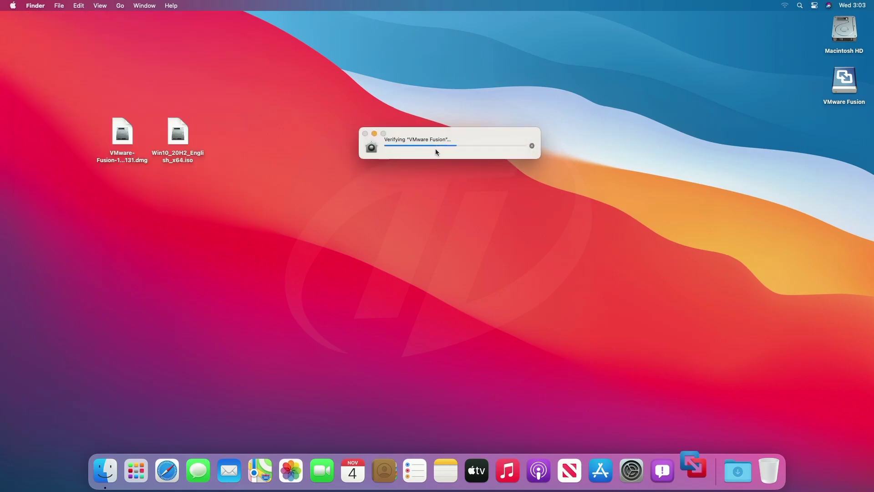
left_click(444, 188)
key("Return")
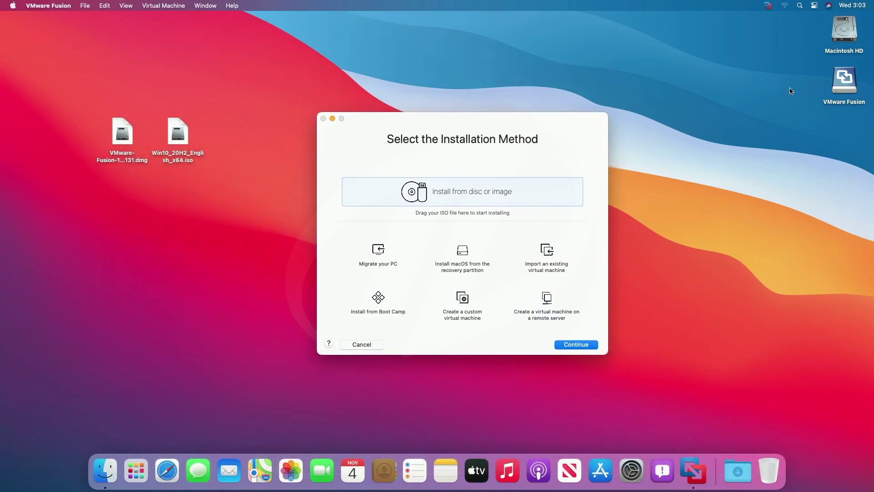
- Eject the installer disk and load Win10_20H2_English_x64.iso as the installation image
right_click(837, 78)
left_click(804, 98)
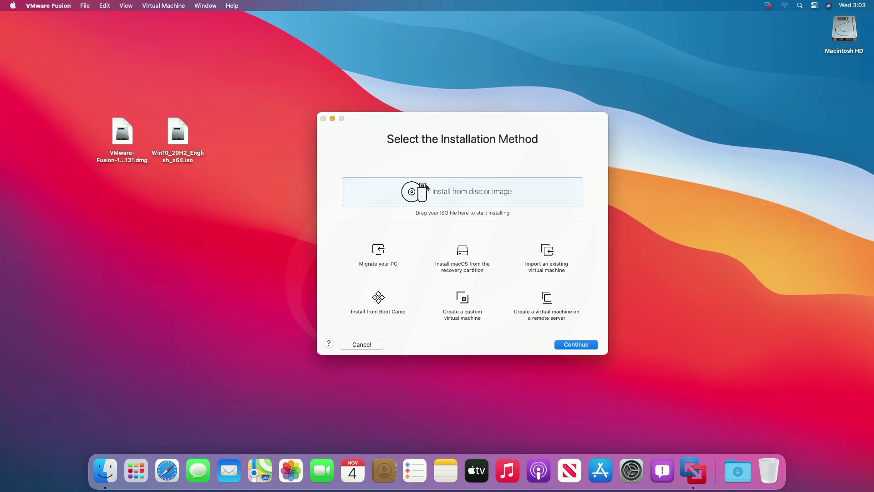
double_click(410, 188)
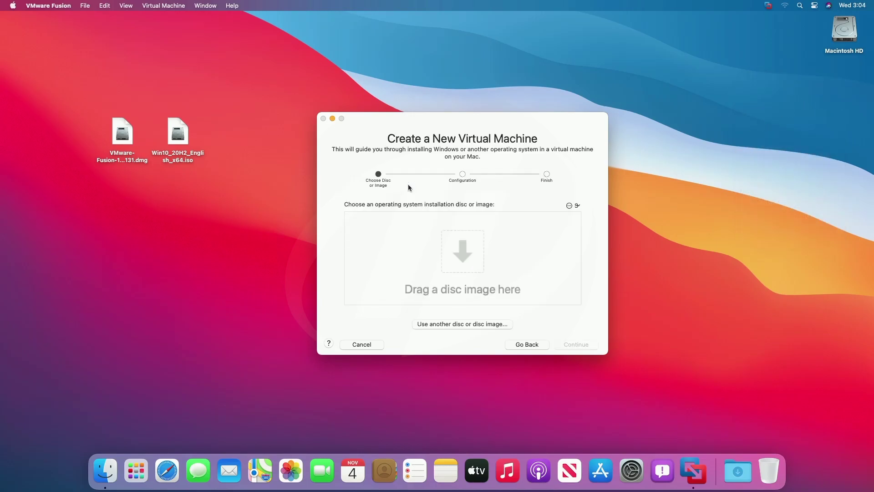
left_click_drag(173, 141, 446, 230)
- Choose Windows 10 Pro, continue without a product key, and select More Seamless integration
left_click(573, 346)
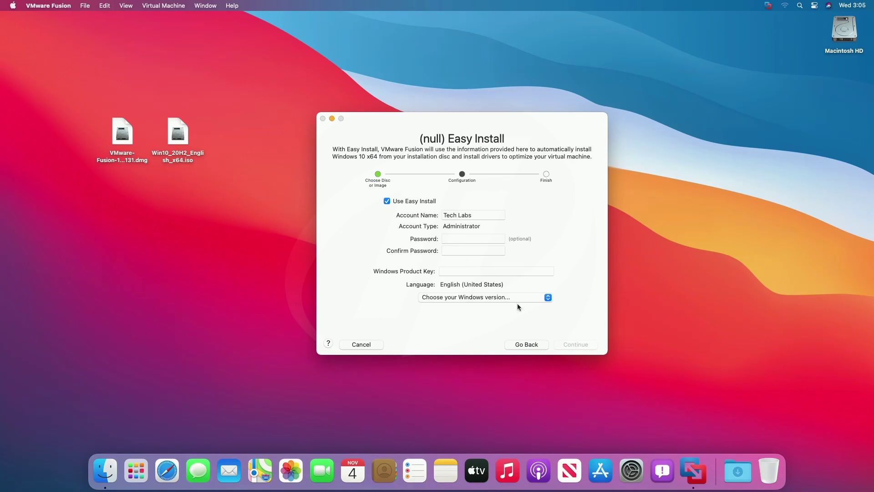
left_click(496, 297)
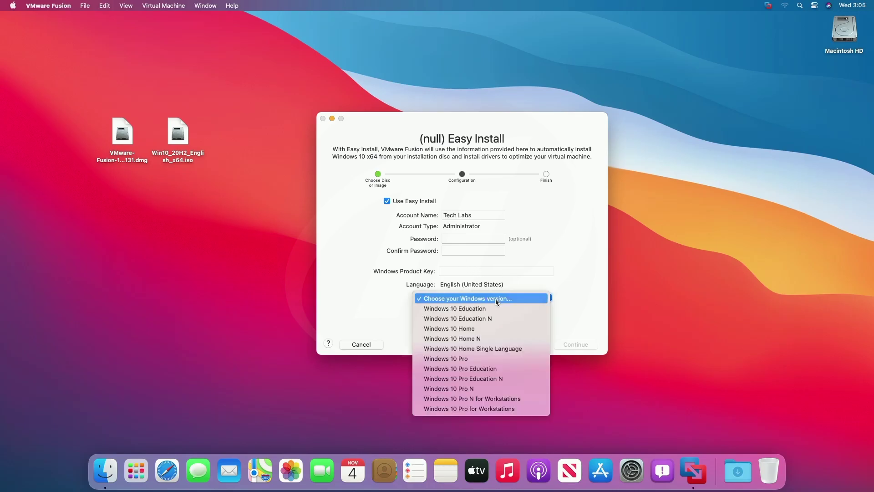
left_click(495, 358)
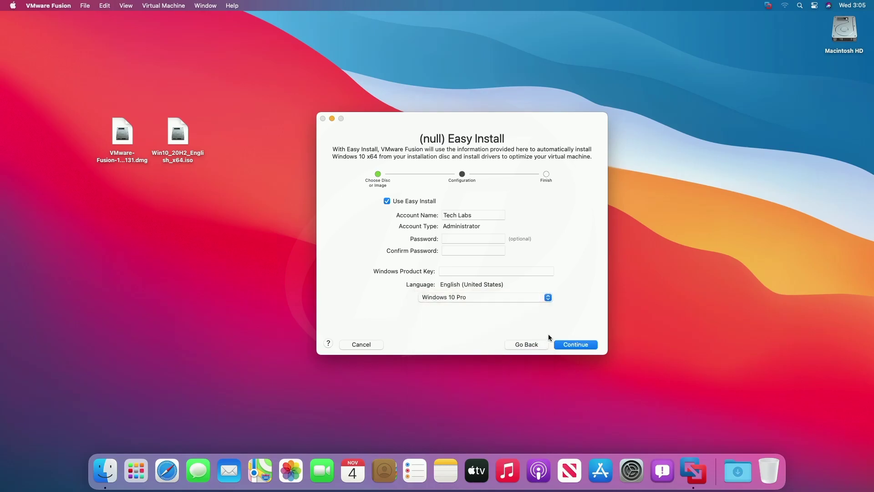
left_click(564, 343)
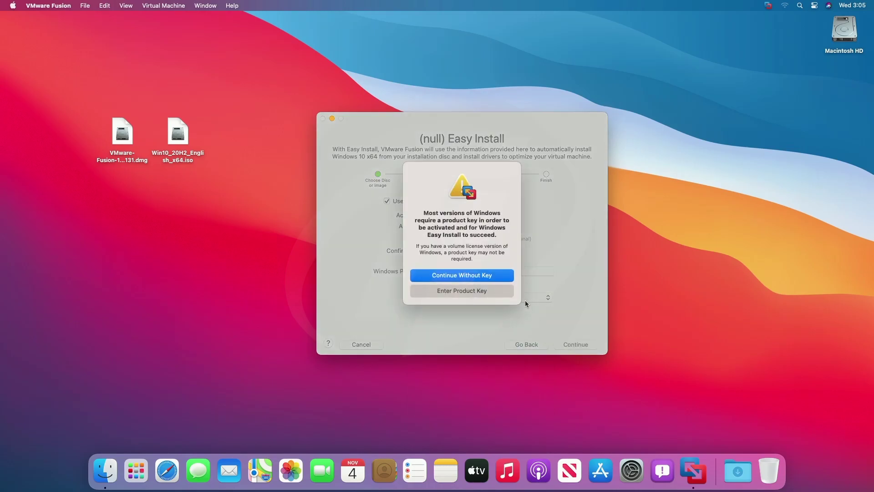
left_click(504, 275)
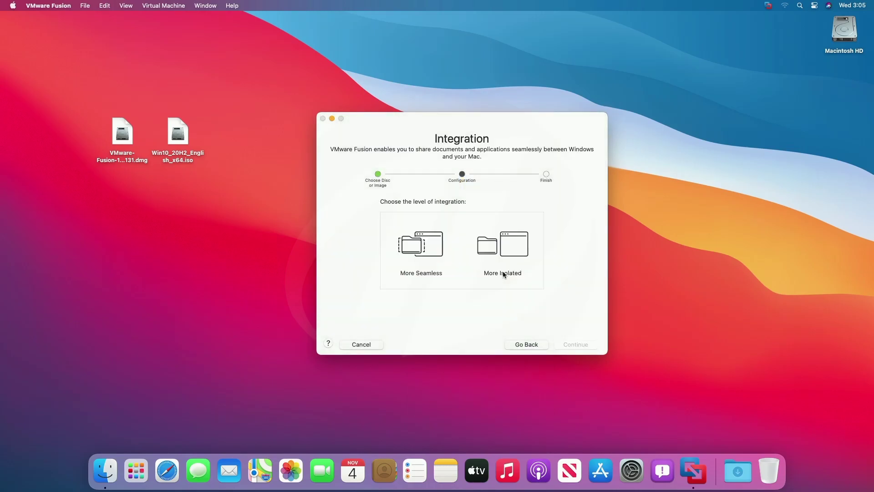
left_click(431, 254)
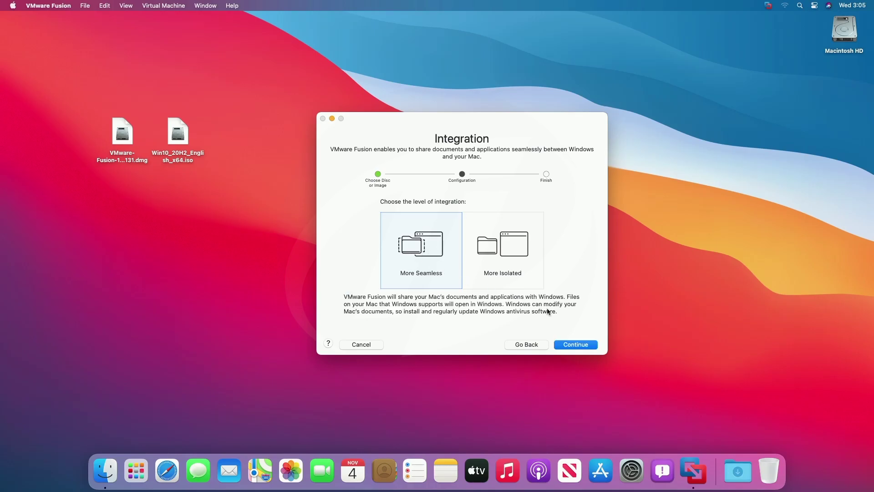
left_click(575, 343)
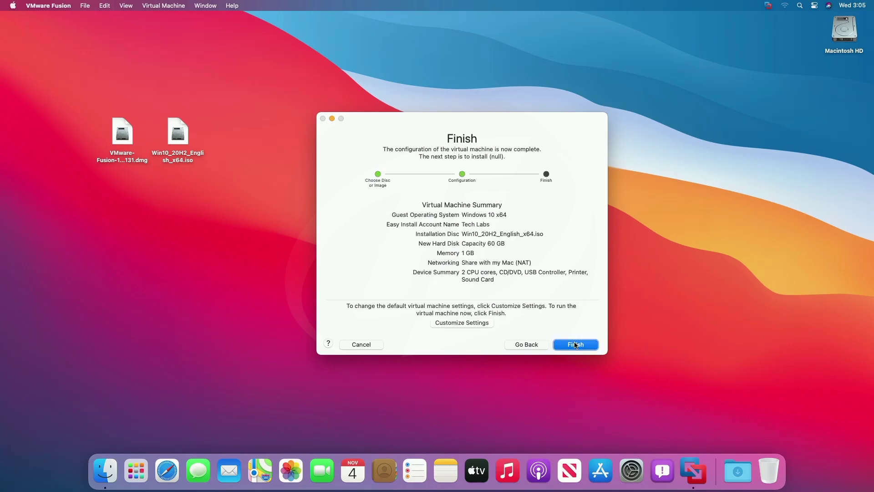
- Save the VM as Windows 10 x64, give it 3 processor cores, and drag memory toward 2048 MB
left_click(480, 323)
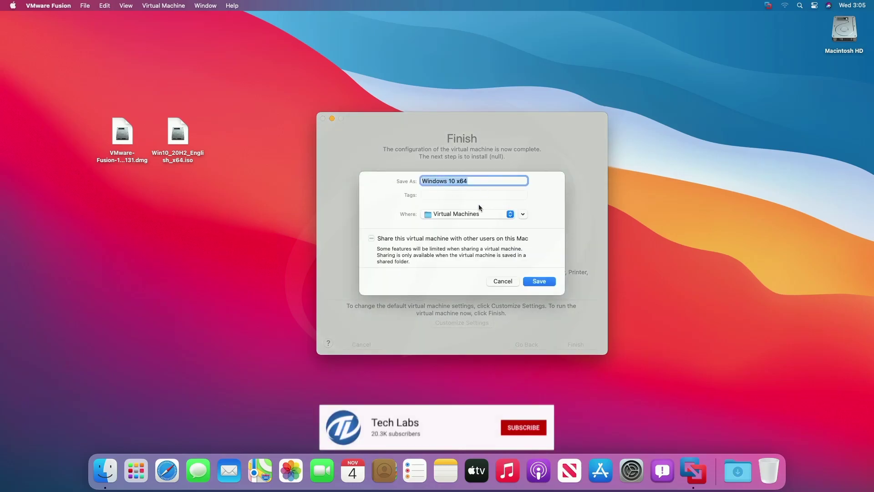
left_click(550, 284)
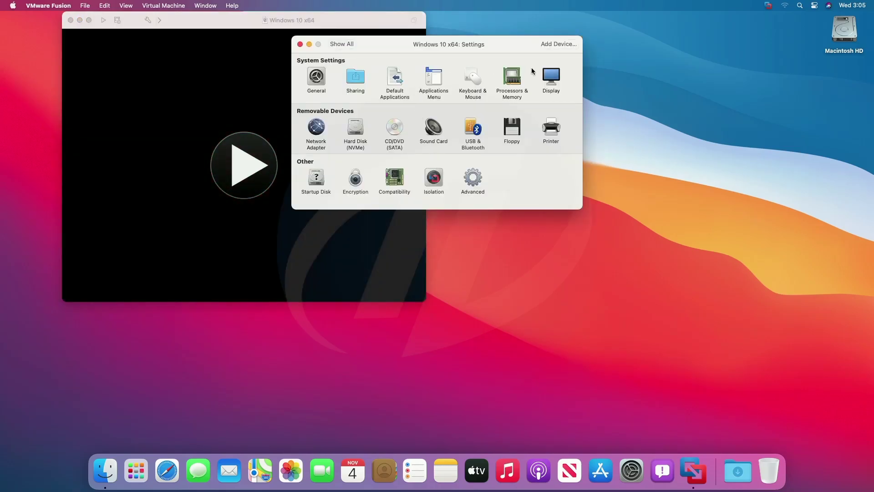
left_click(512, 77)
left_click(405, 82)
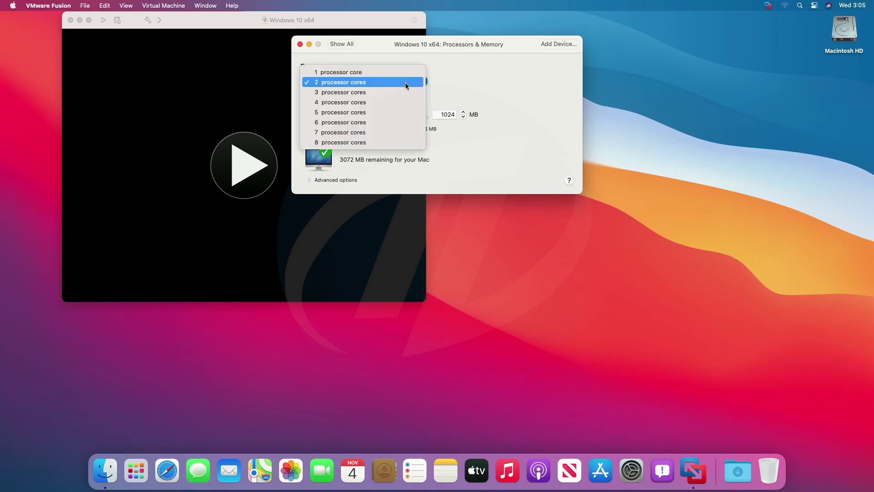
left_click(334, 92)
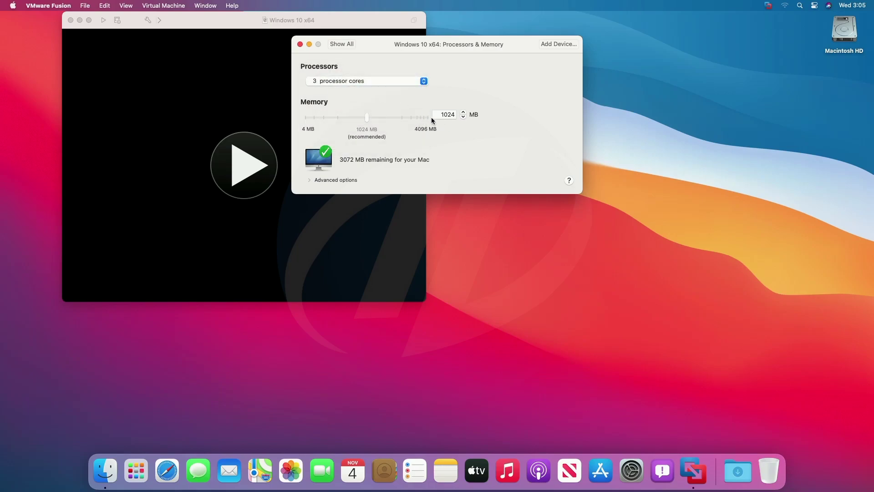
left_click_drag(368, 118, 411, 118)
left_click(341, 44)
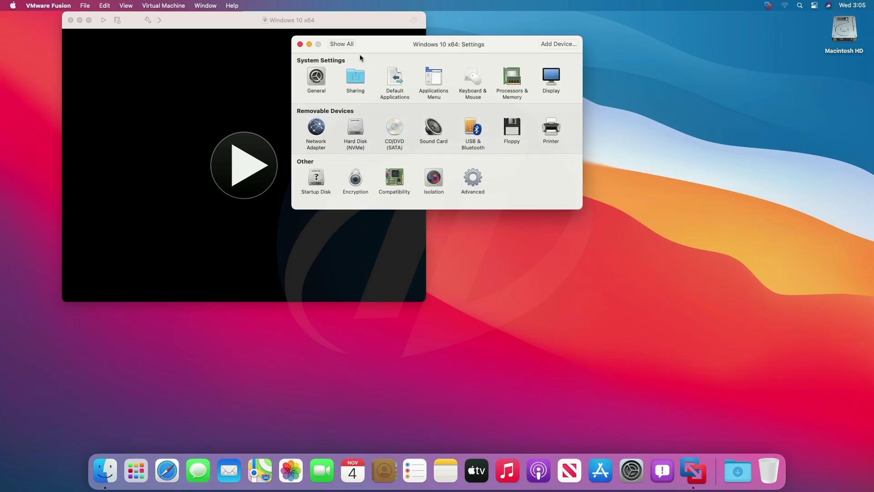
- Power on the VM and dismiss the side-channel mitigations notice permanently
left_click(254, 171)
left_click(253, 171)
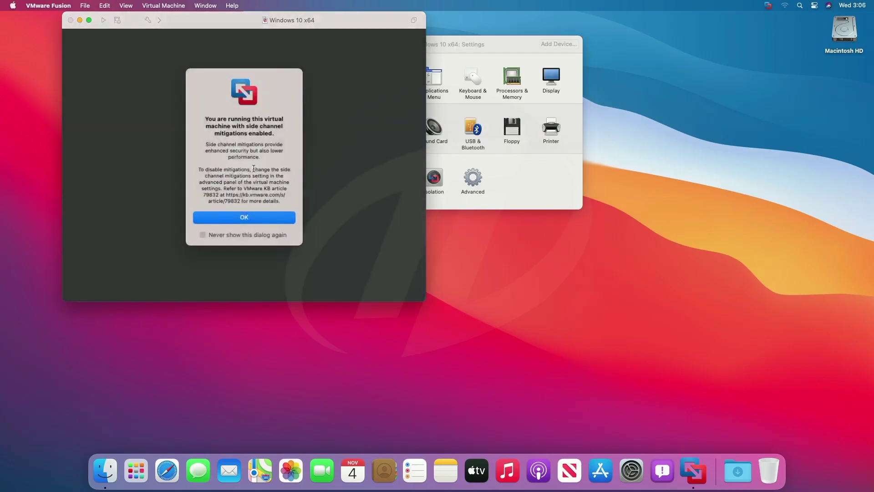
left_click(264, 234)
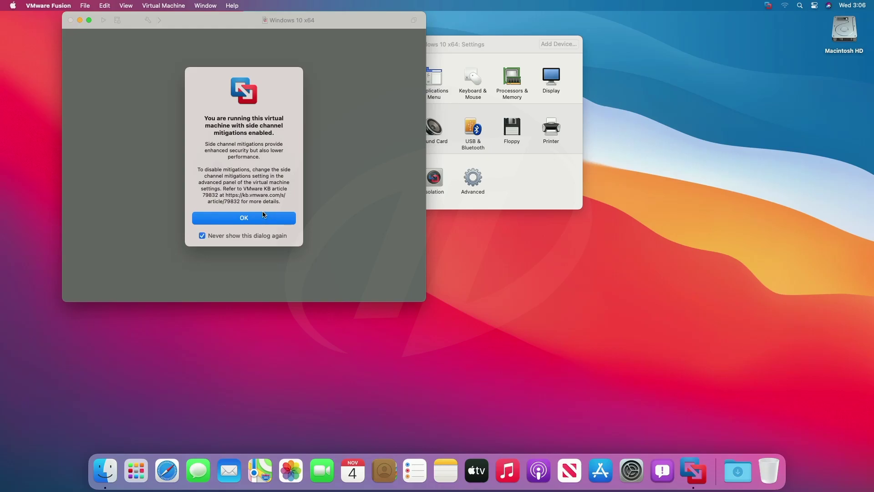
left_click(263, 218)
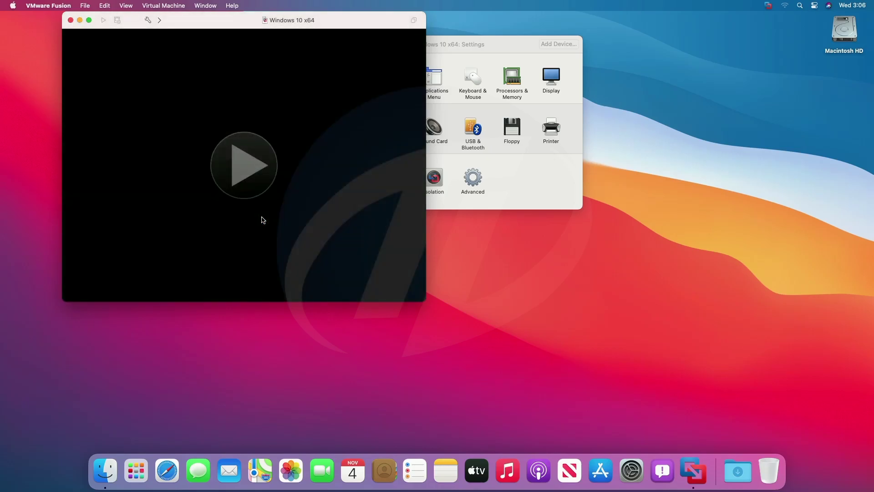
- Start the VM and boot it from the Windows installation disc
left_click(240, 168)
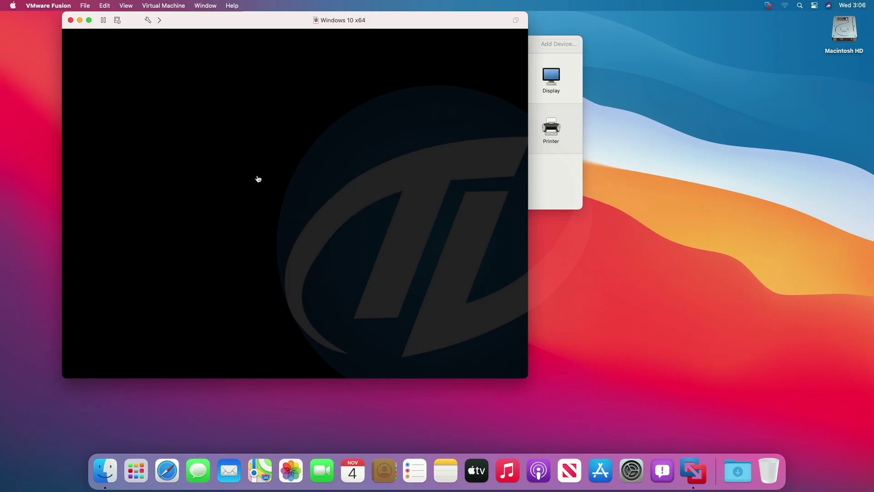
left_click(259, 193)
key("Return")
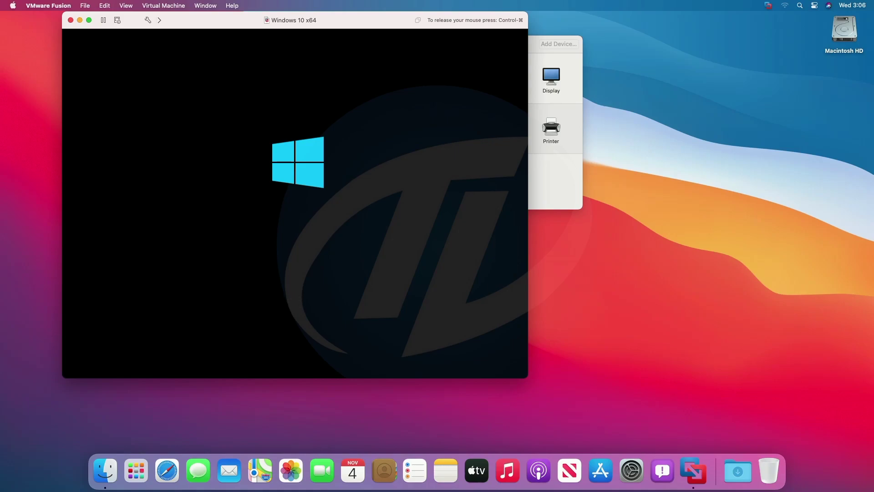
key("ctrl+super")
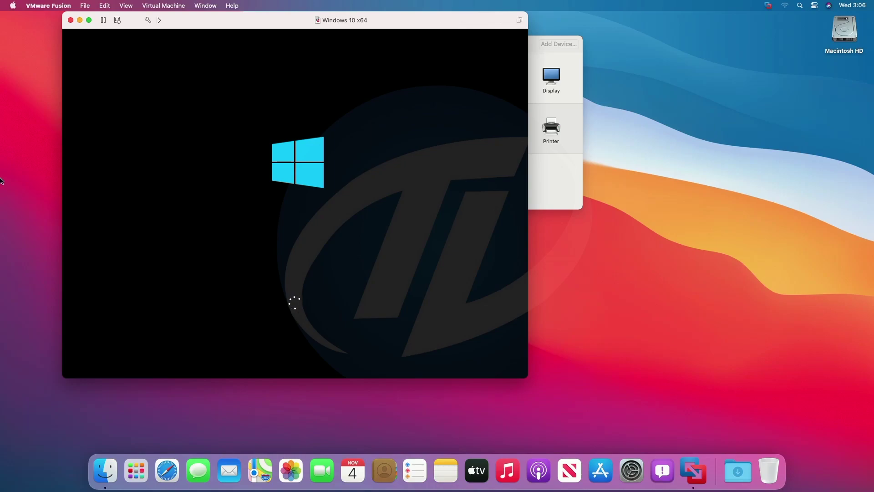
- Wait for Windows Setup to finish installing inside the VM, then restart it
left_click(778, 203)
left_click(401, 30)
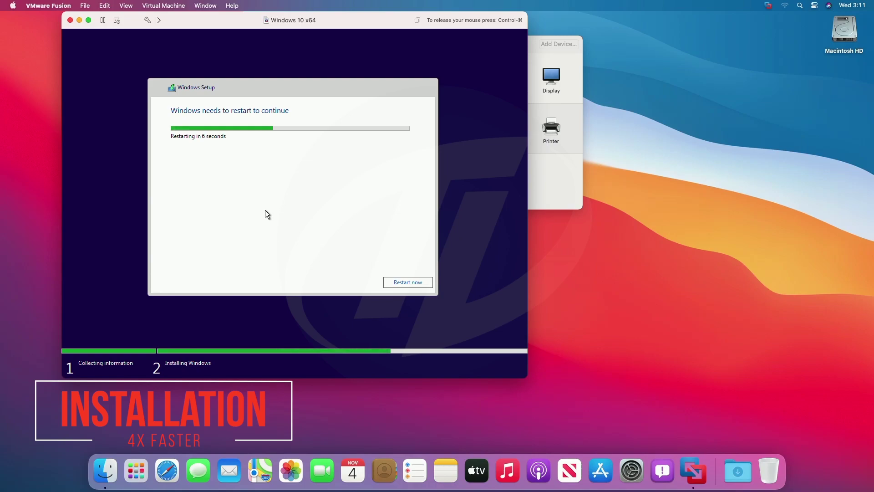
left_click(404, 281)
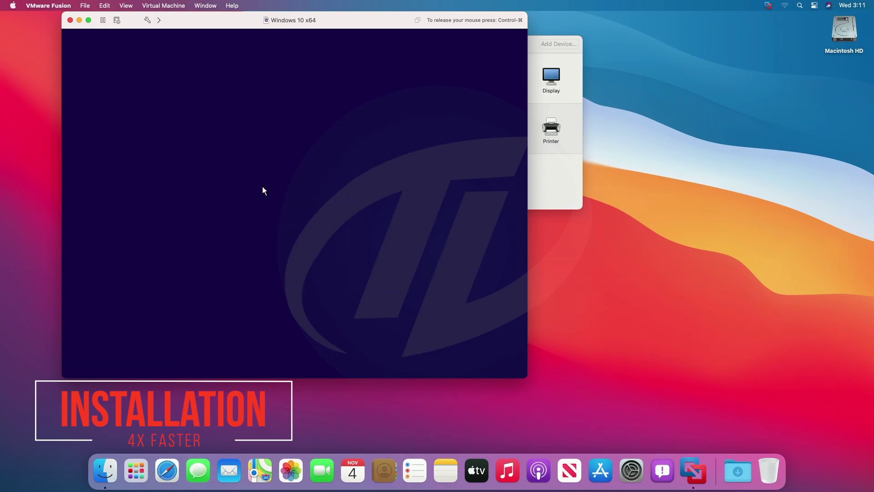